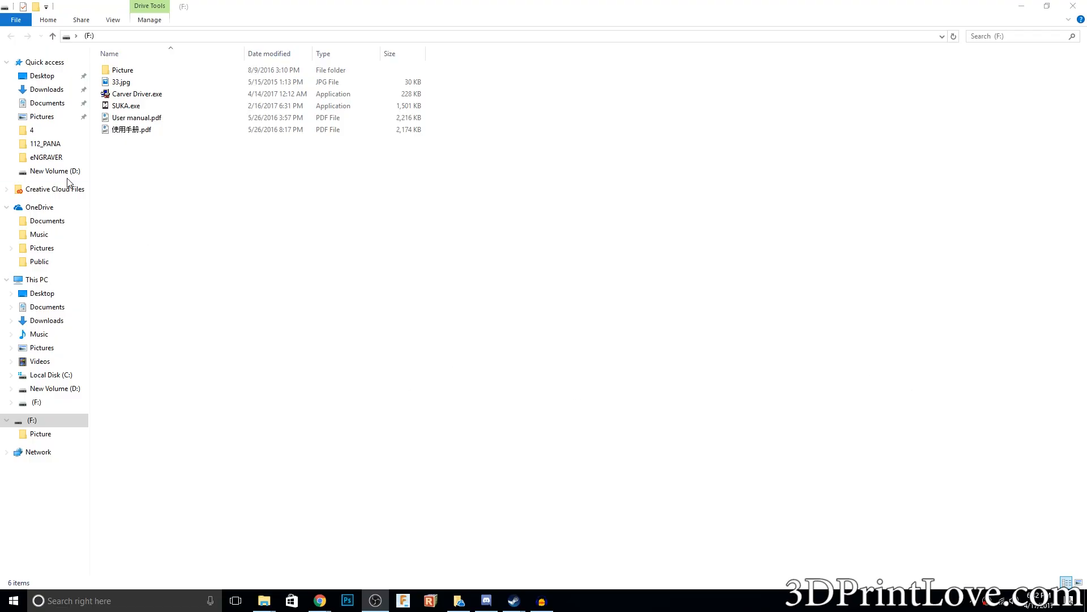
# - Browse the sample engraving Picture folder, return to the F: drive and launch SUKA.exe
pyautogui.doubleClick(122, 71)
pyautogui.scroll(-5, 195, 140)
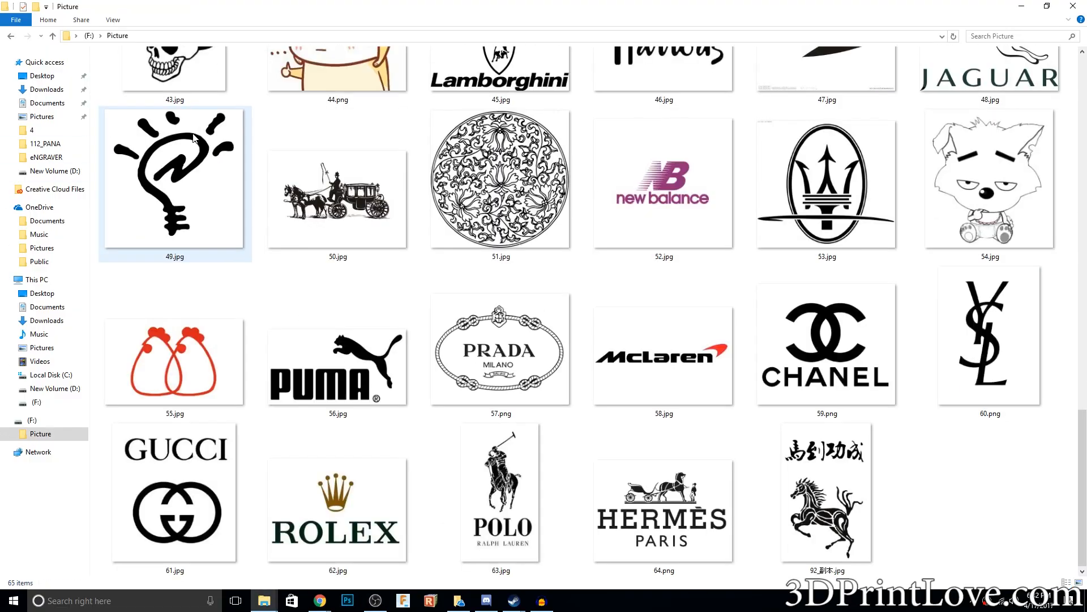
pyautogui.scroll(2, 195, 140)
pyautogui.scroll(3, 195, 140)
pyautogui.scroll(3, 195, 141)
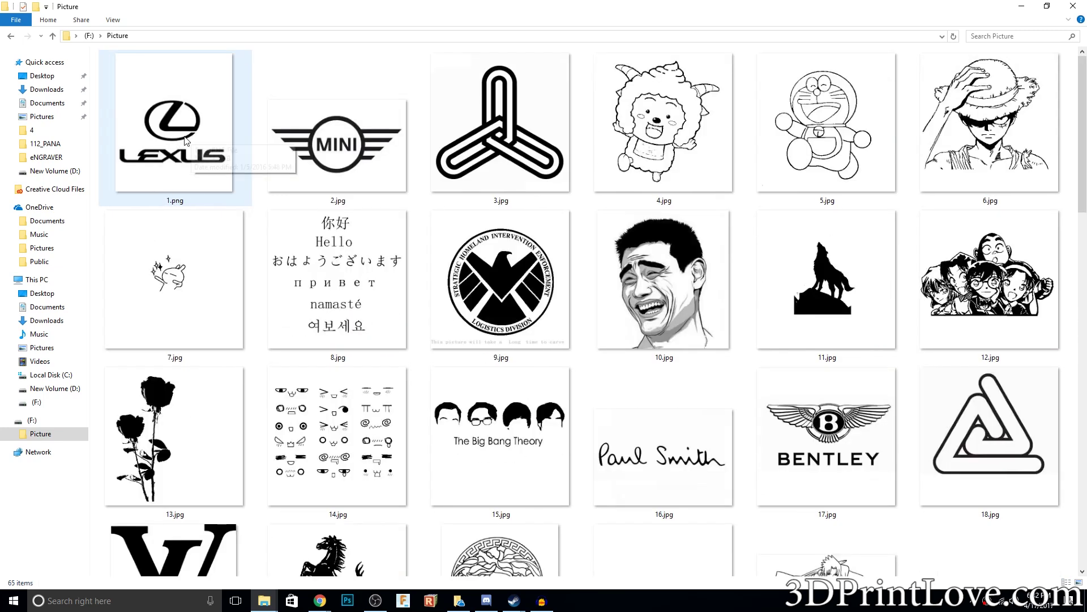
pyautogui.click(11, 36)
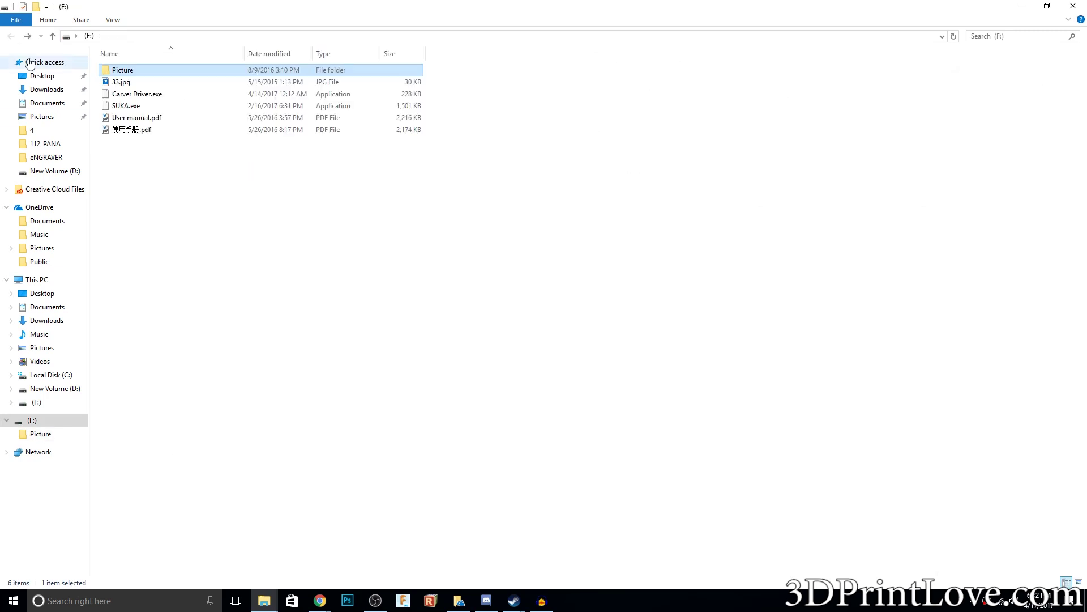
pyautogui.doubleClick(134, 106)
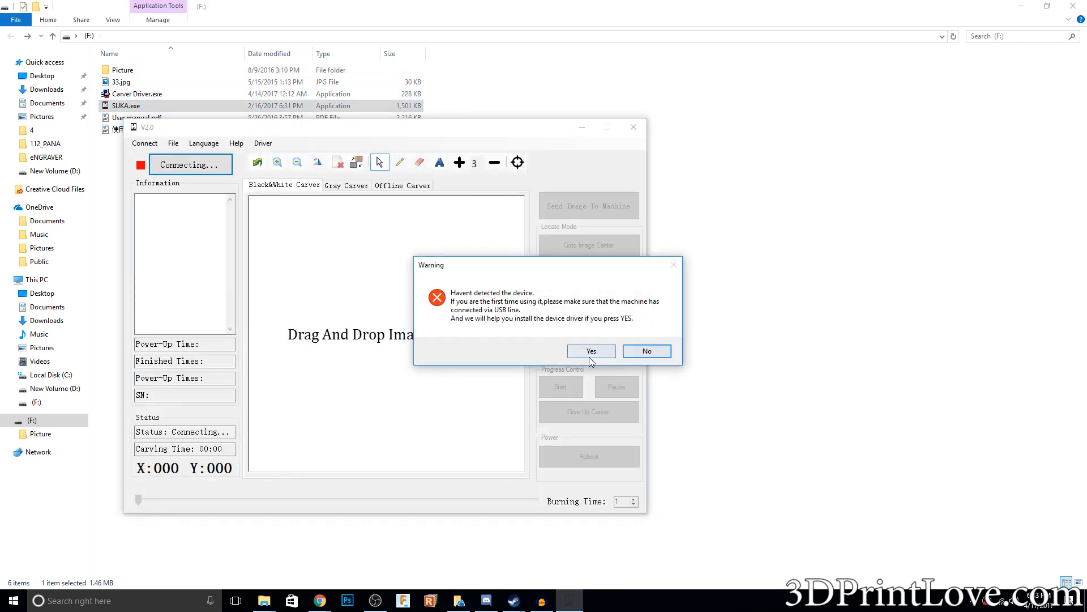
# - Dismiss the 'Havent detected the device' warning and nudge the V2.0 carver window upward
pyautogui.click(590, 355)
pyautogui.moveTo(357, 134); pyautogui.dragTo(369, 103)
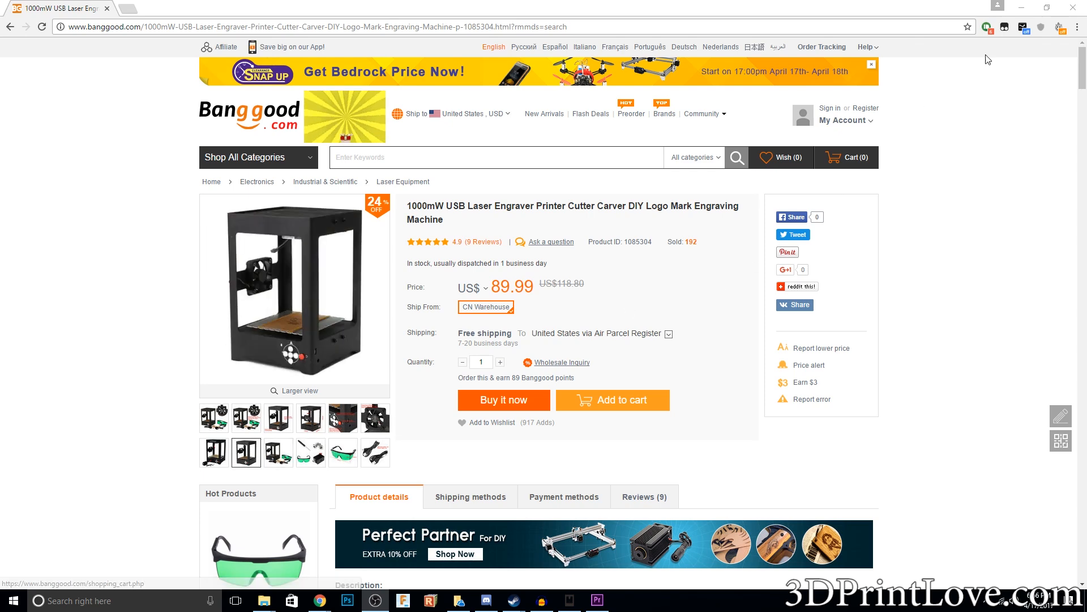
pyautogui.moveTo(1082, 76); pyautogui.dragTo(1082, 103)
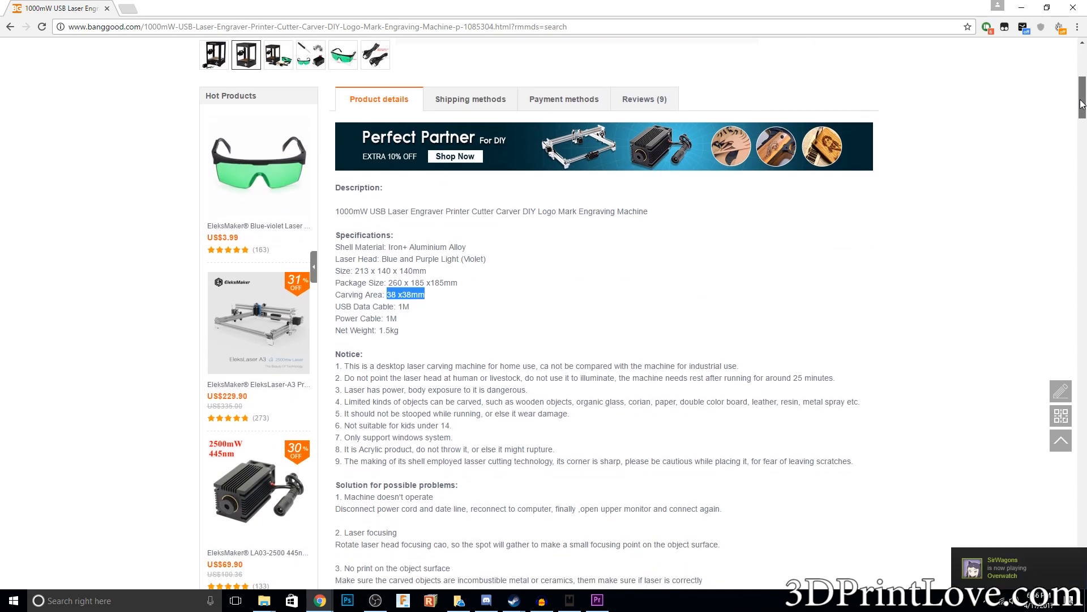